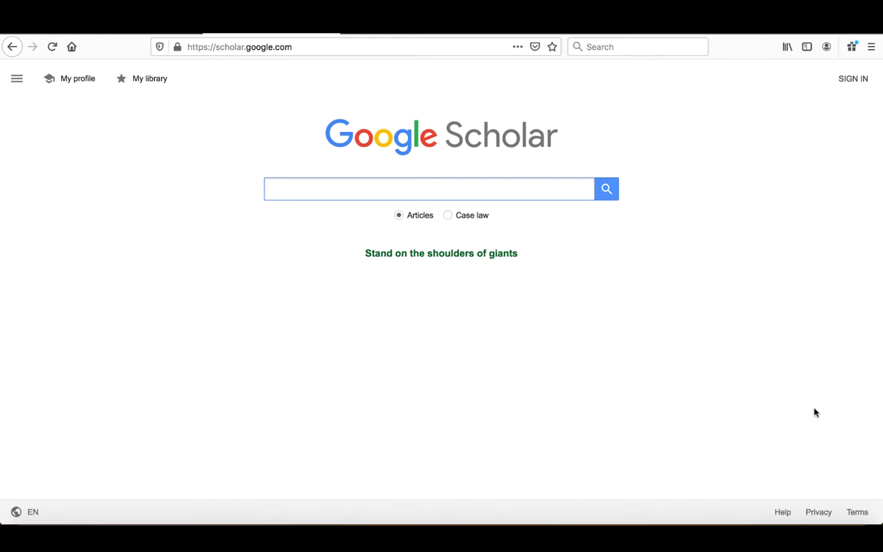
Sign in to Google Scholar with the saved Google account from the account chooser
left_click(849, 81)
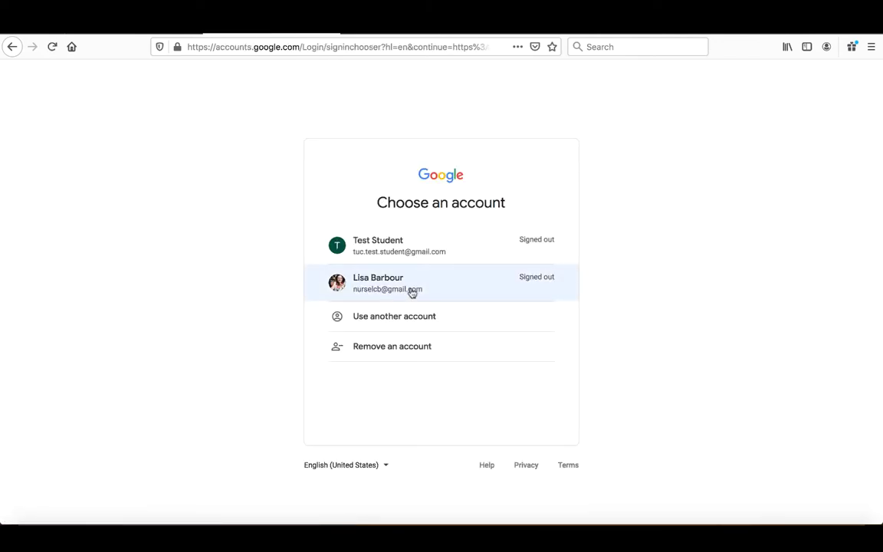
left_click(375, 285)
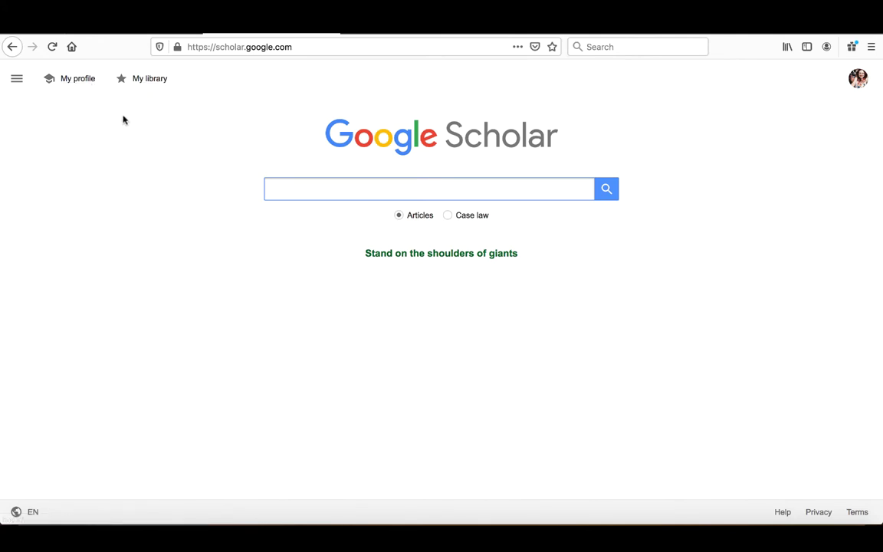
Go to My profile and open the Edit profile dialog from the pencil icon
left_click(77, 80)
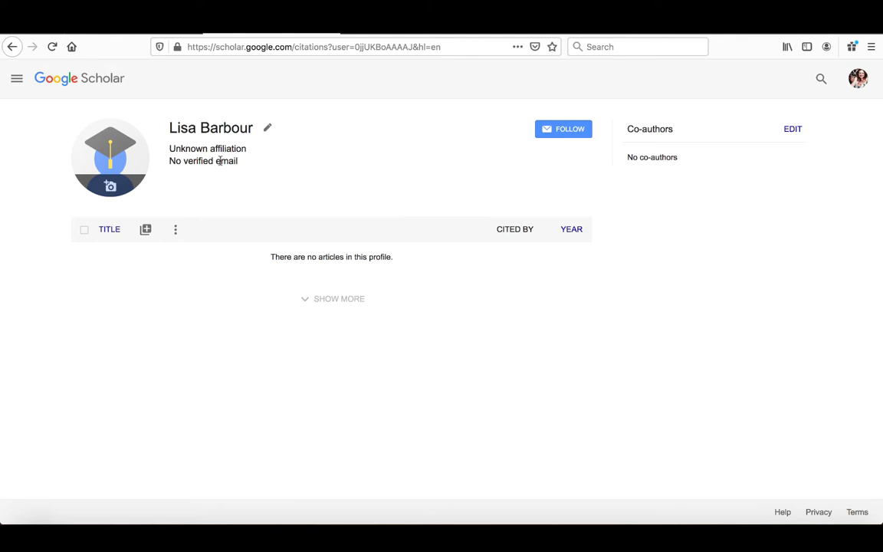
left_click(267, 129)
Enter affiliation Touro University California and a tu.edu verification email
left_click(365, 243)
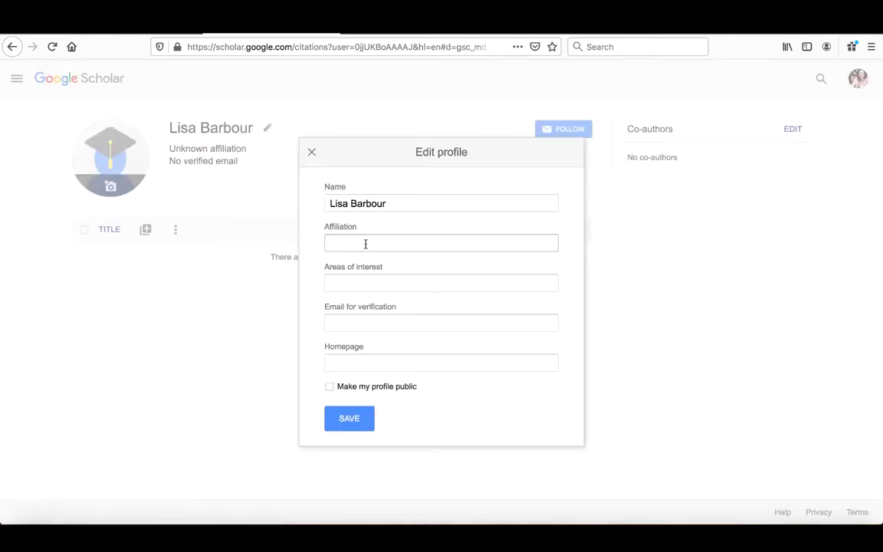
left_click(406, 228)
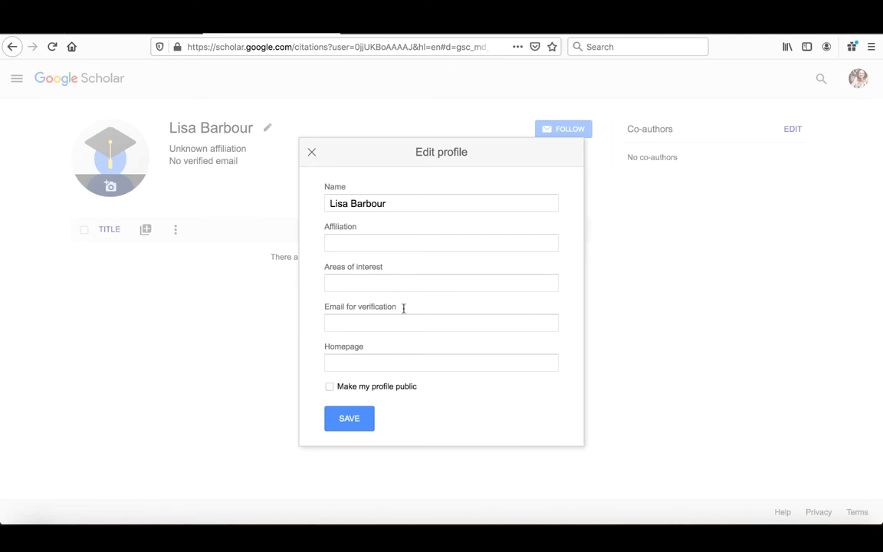
left_click(354, 242)
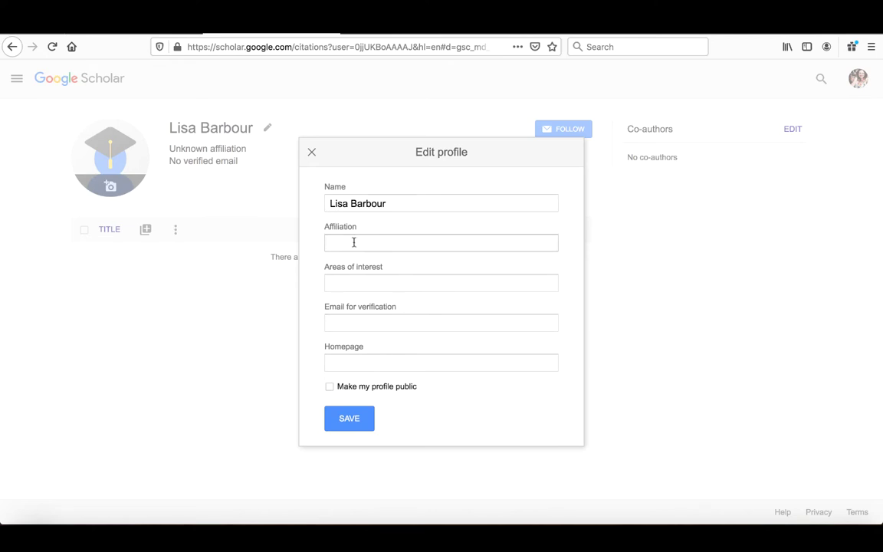
left_click(354, 242)
type("Tou")
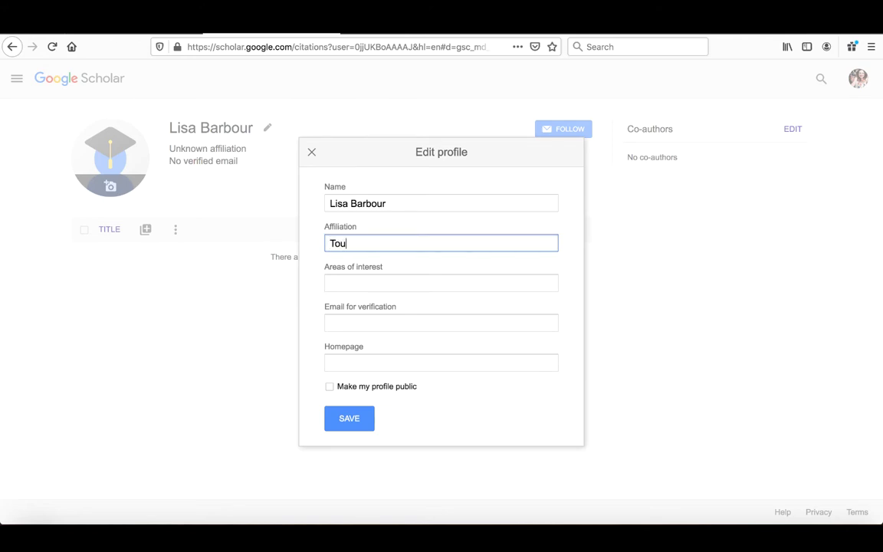
type("ro University California")
key("Tab")
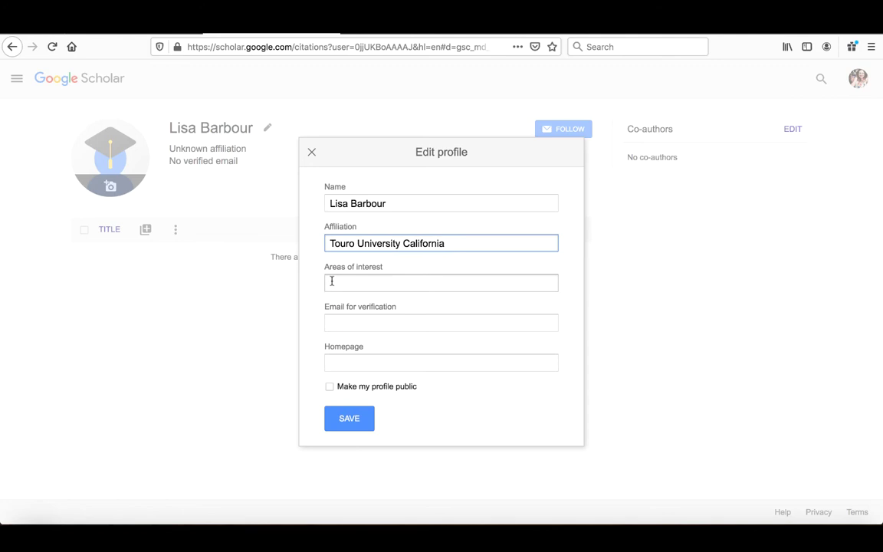
left_click(375, 325)
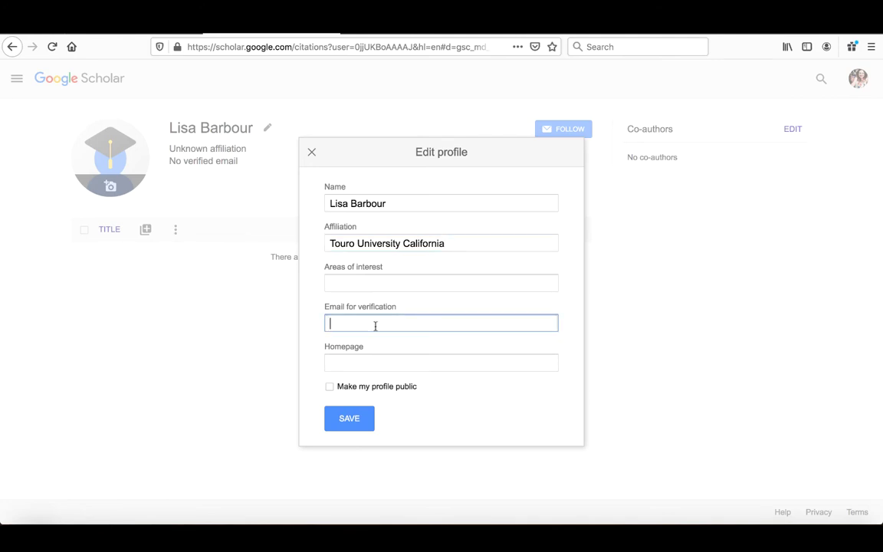
type("@tu.edu")
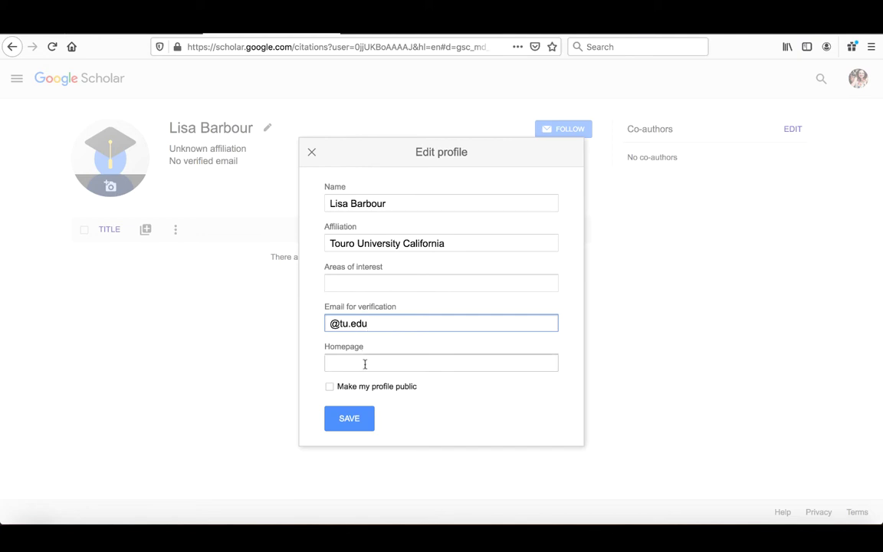
Add the interest Nurses grief, make the profile public, and save
left_click(353, 282)
type("Nurs")
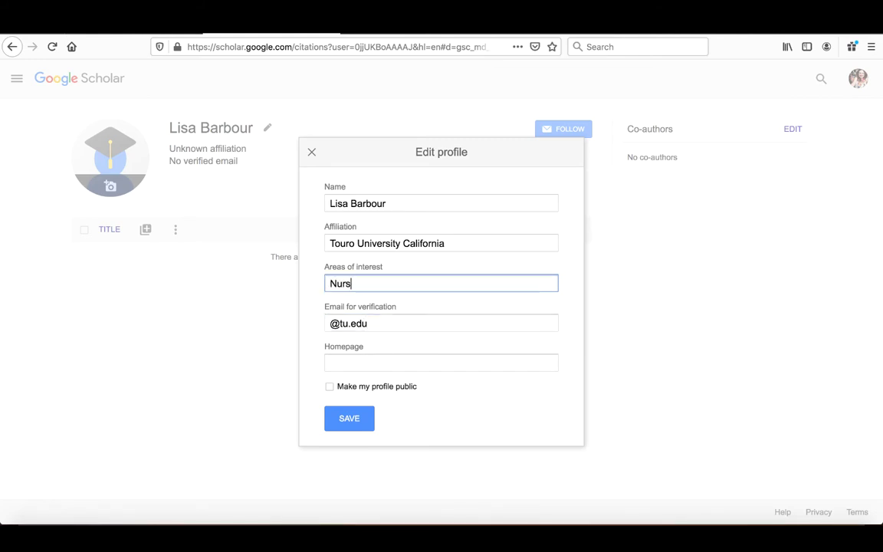
type("es grief")
left_click(407, 365)
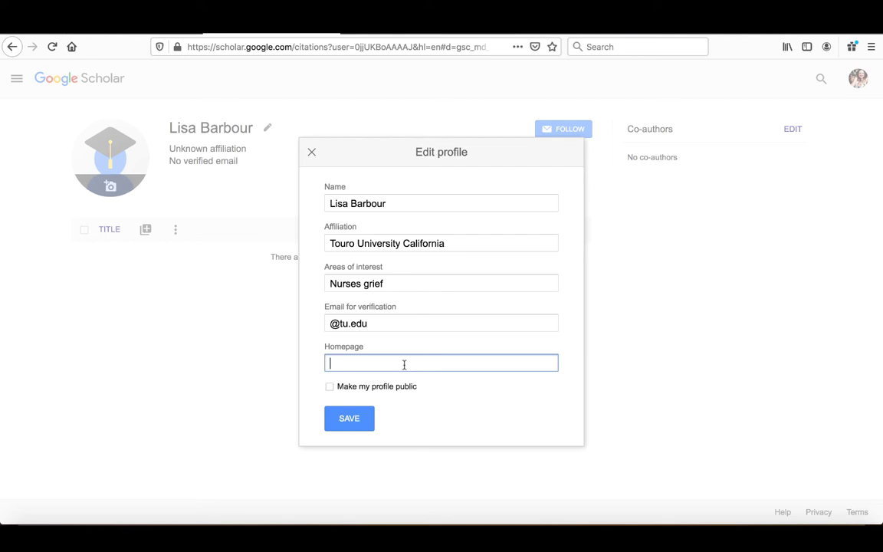
left_click(329, 388)
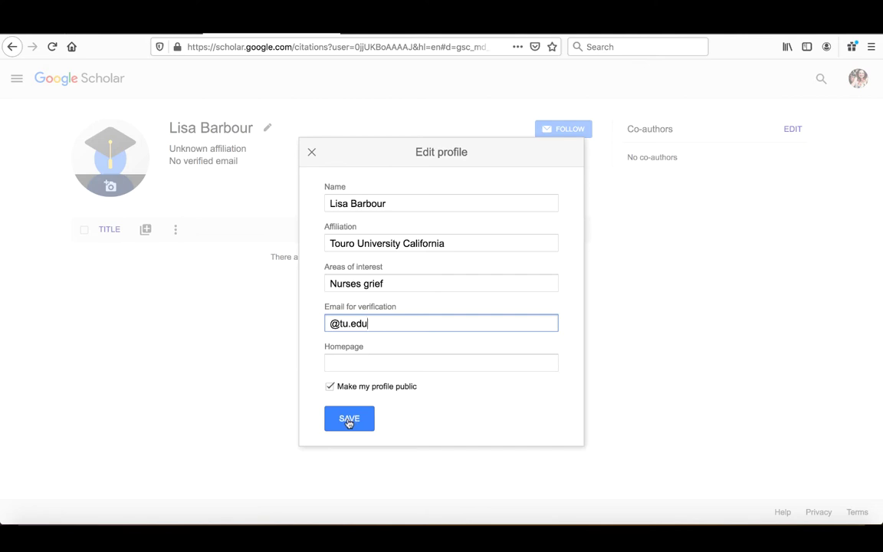
left_click(349, 422)
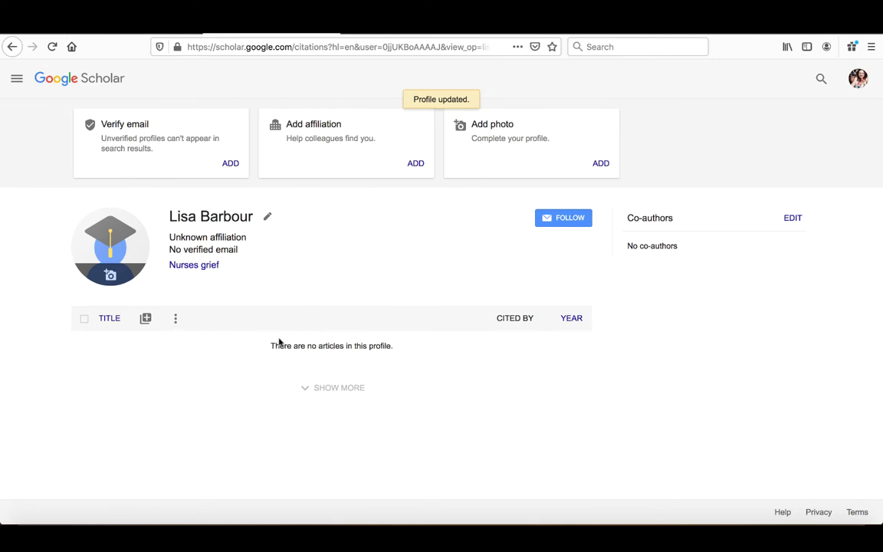
Open the add-articles menu above the empty article list
left_click(147, 320)
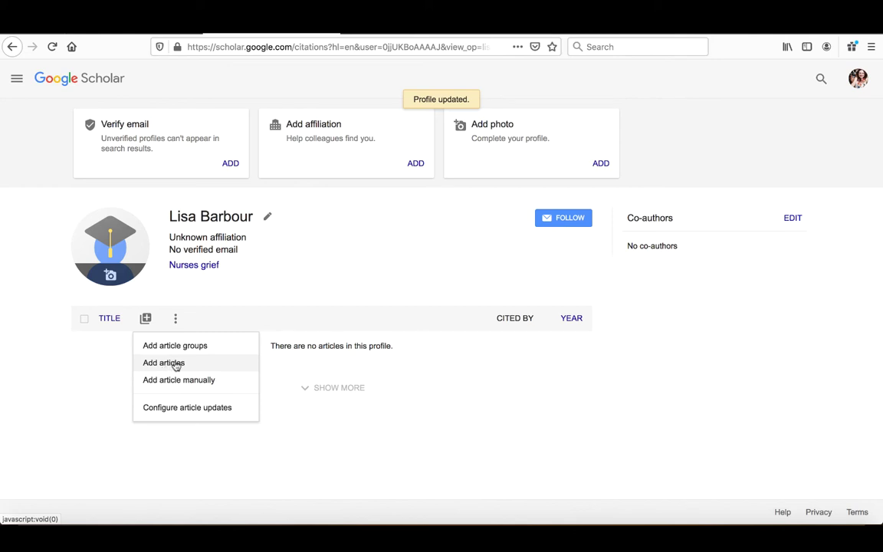
Search articles by the author's name, tick the oncology nurses' grief self-study, and add it
left_click(175, 365)
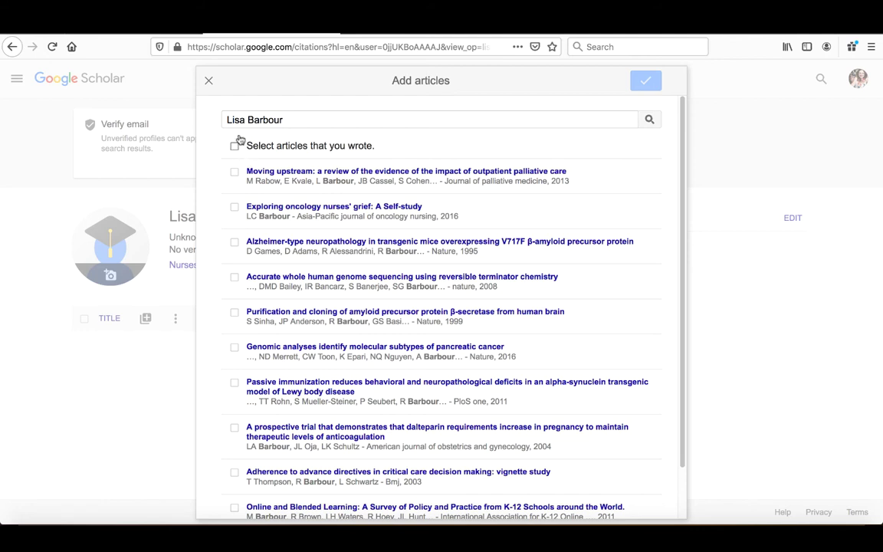
left_click_drag(227, 119, 285, 120)
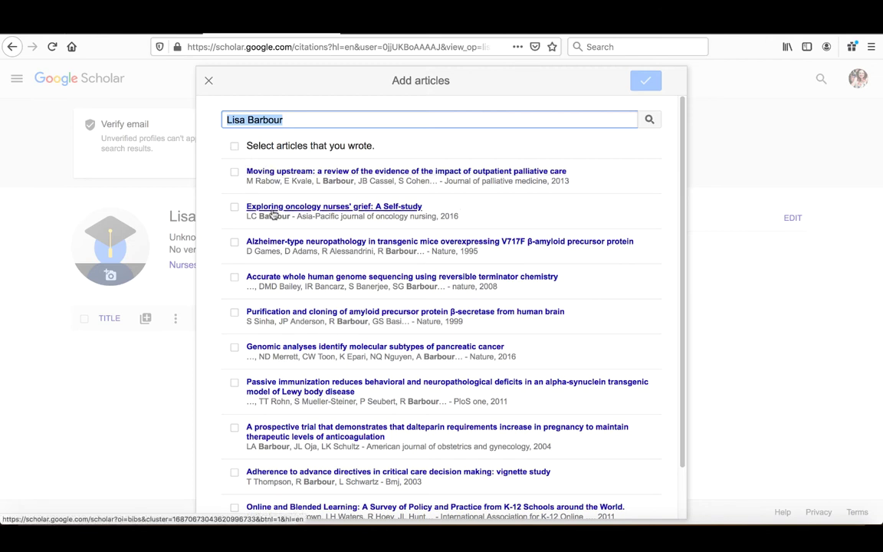
left_click(235, 207)
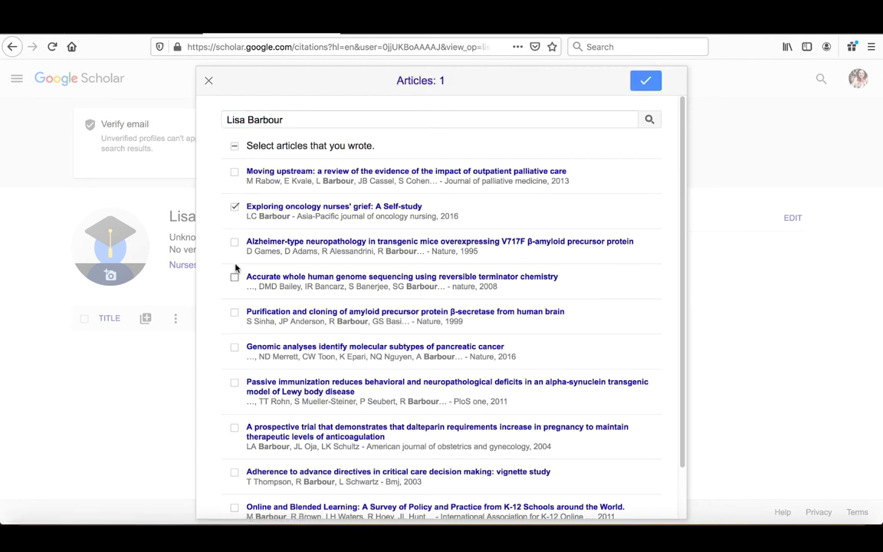
scroll(225, 295, "down", 1)
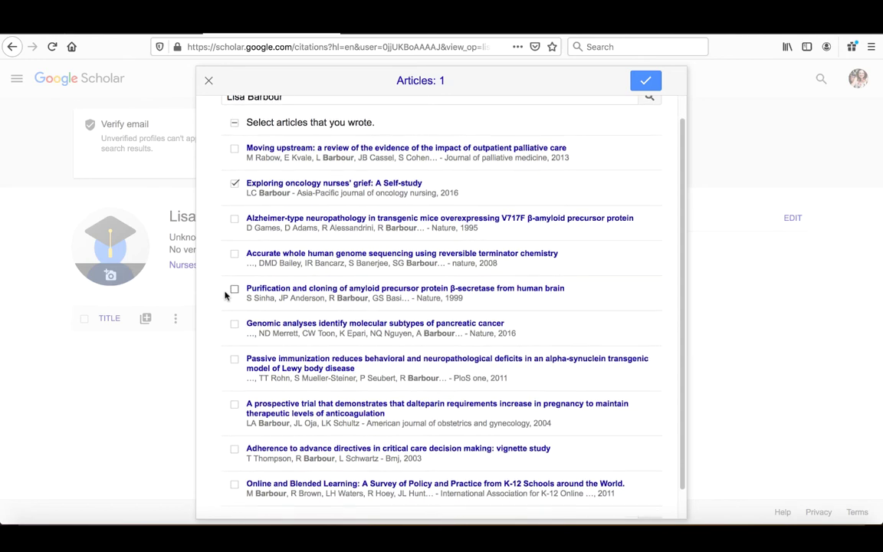
scroll(227, 296, "down", 2)
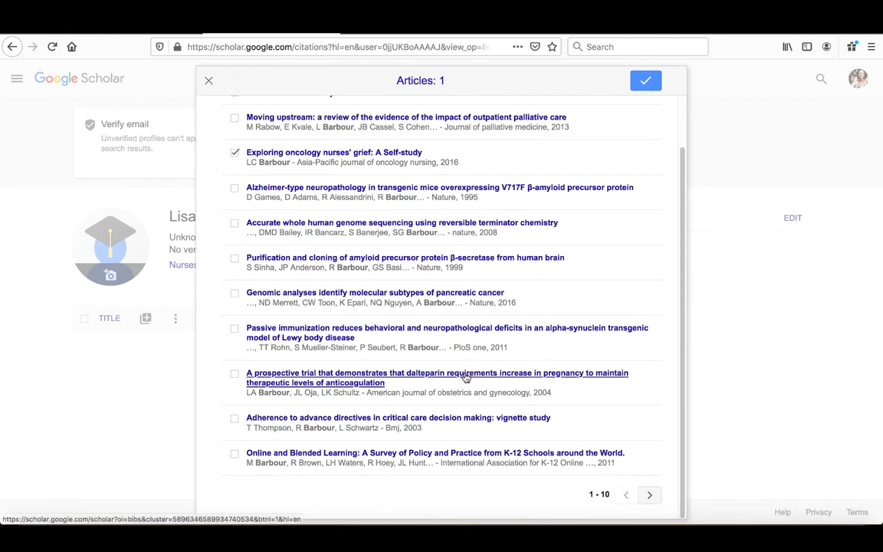
left_click(648, 495)
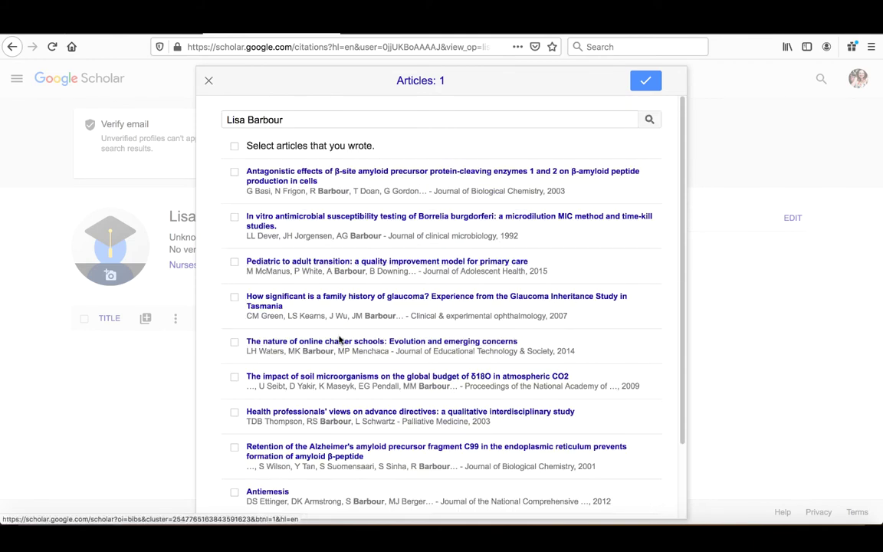
scroll(222, 345, "down", 2)
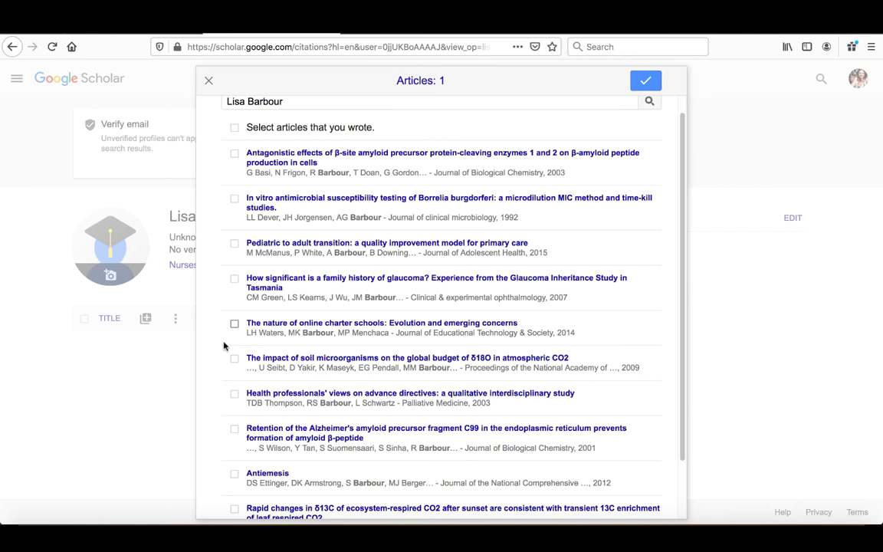
scroll(225, 345, "up", 2)
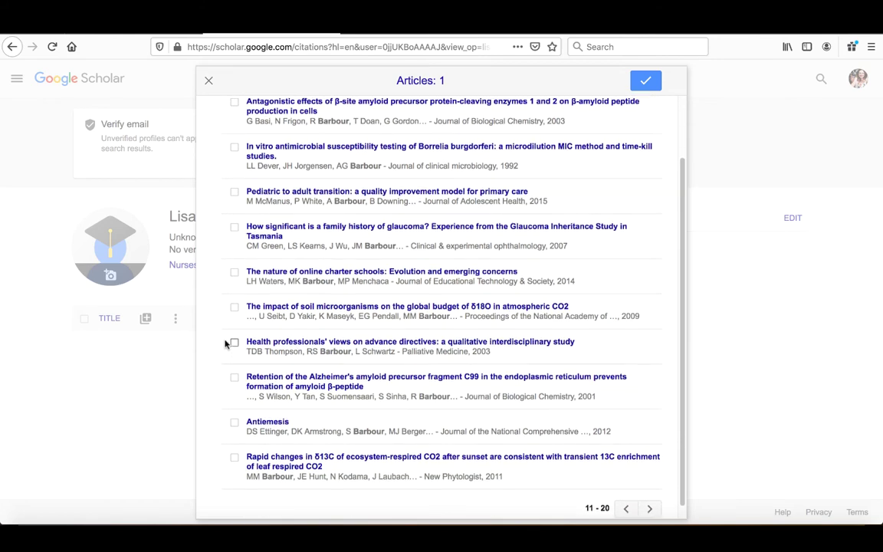
scroll(631, 328, "down", 3)
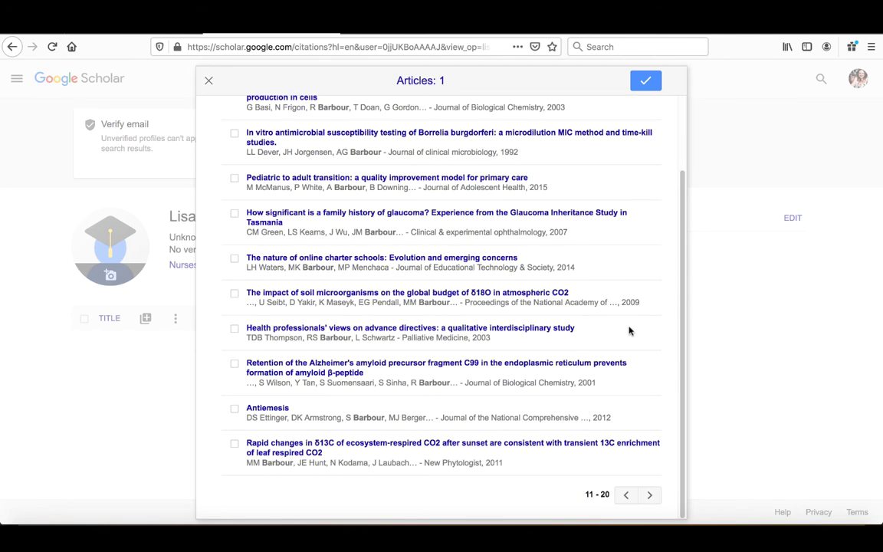
scroll(634, 313, "up", 3)
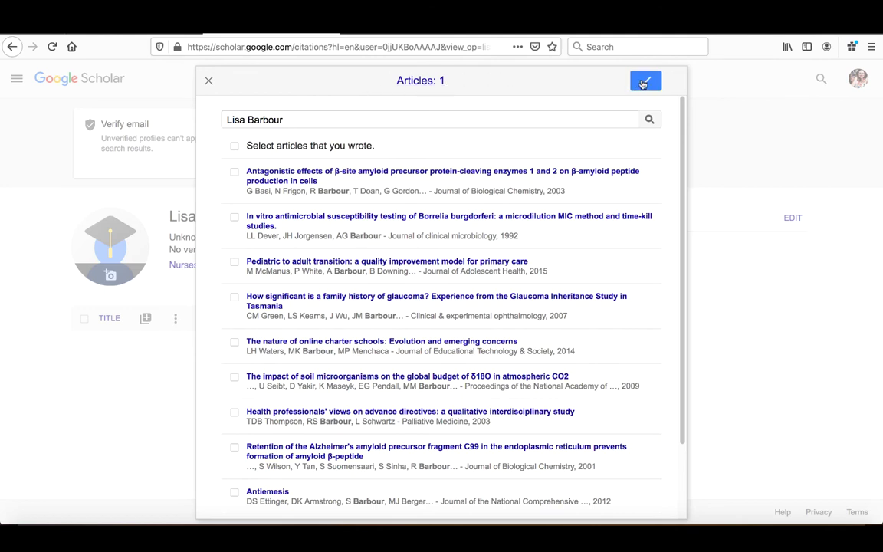
left_click(644, 82)
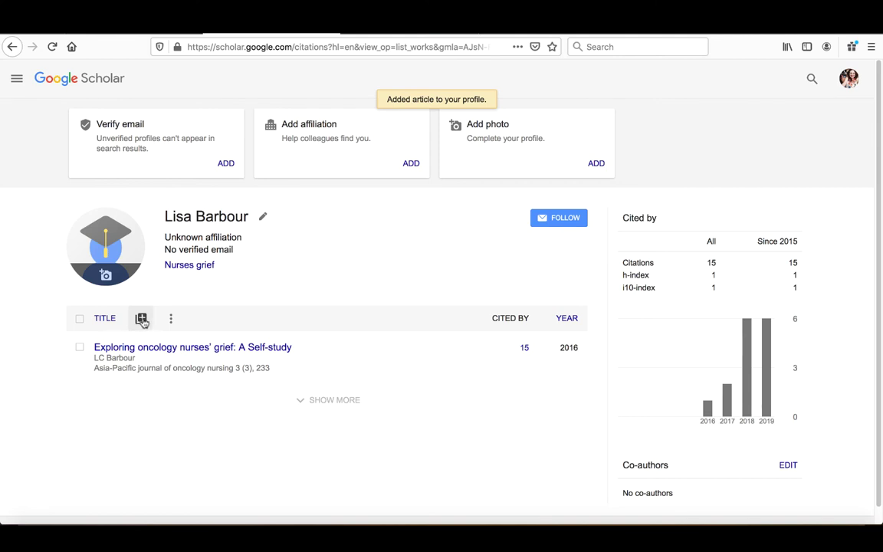
Open the manual article form and copy the thesis title from the DTheses record page
left_click(142, 319)
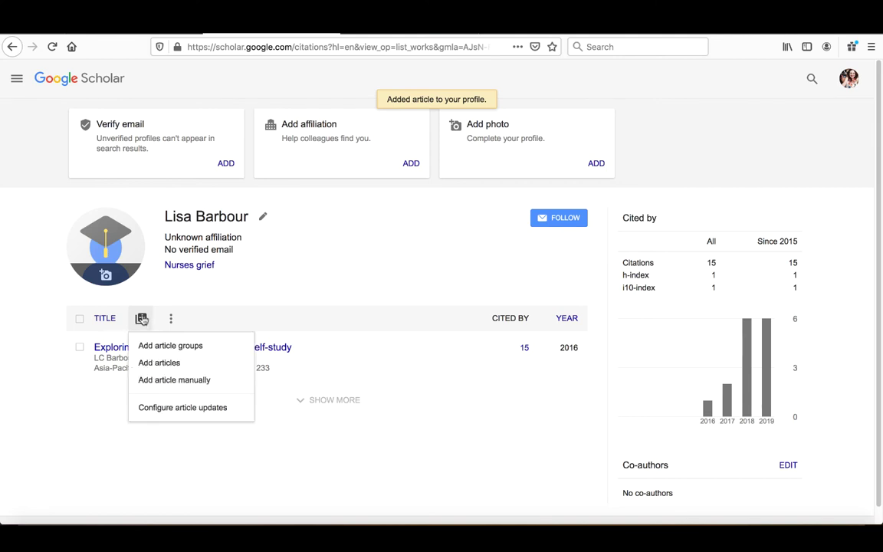
left_click(166, 380)
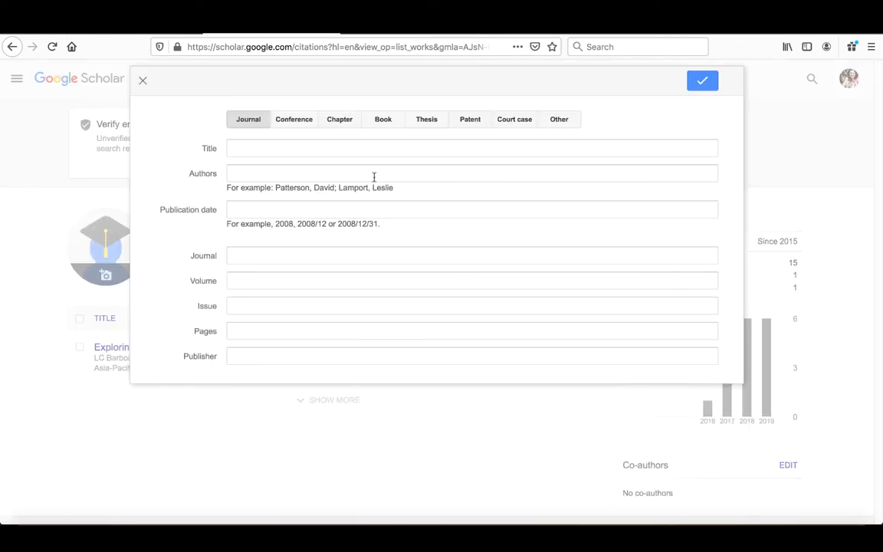
left_click(389, 33)
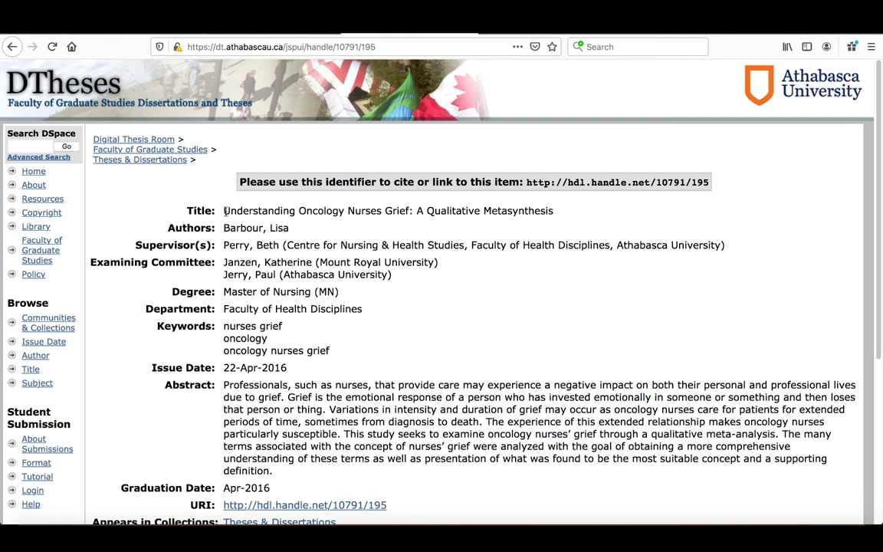
left_click_drag(224, 210, 550, 209)
key("ctrl+c")
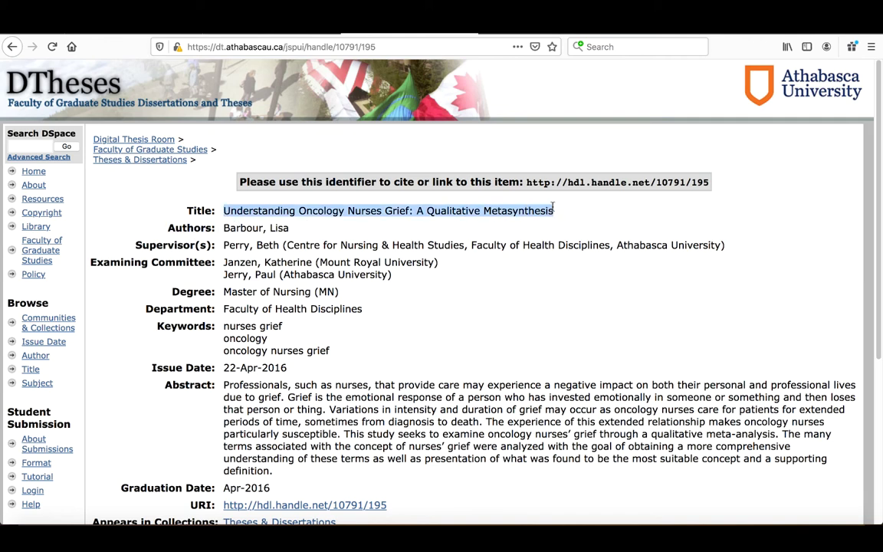
key("ctrl+Tab")
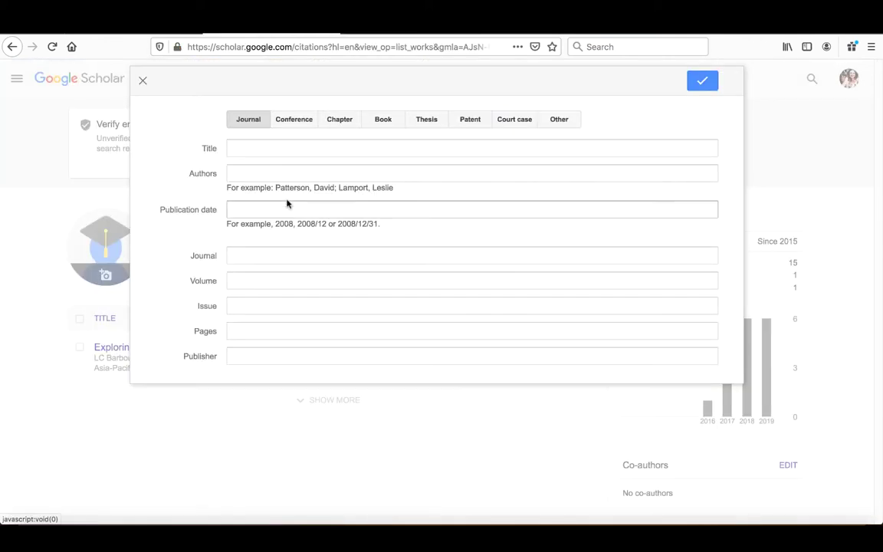
Mark the entry as a Thesis, paste its title, and begin entering the author's name
left_click(426, 119)
left_click(314, 149)
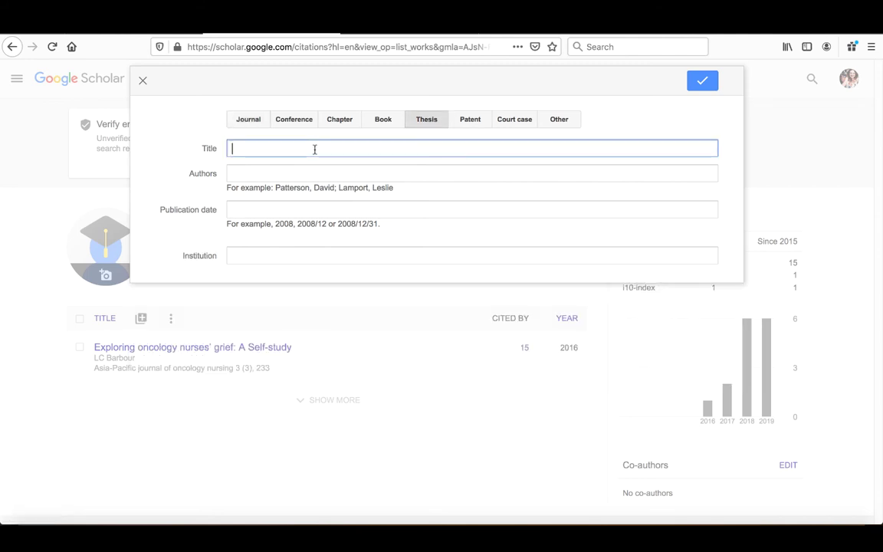
key("ctrl+v")
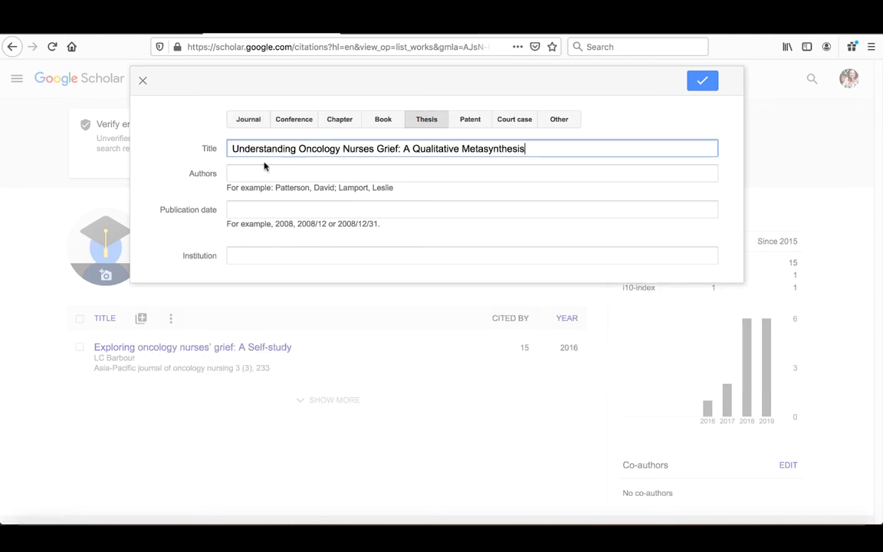
left_click(396, 33)
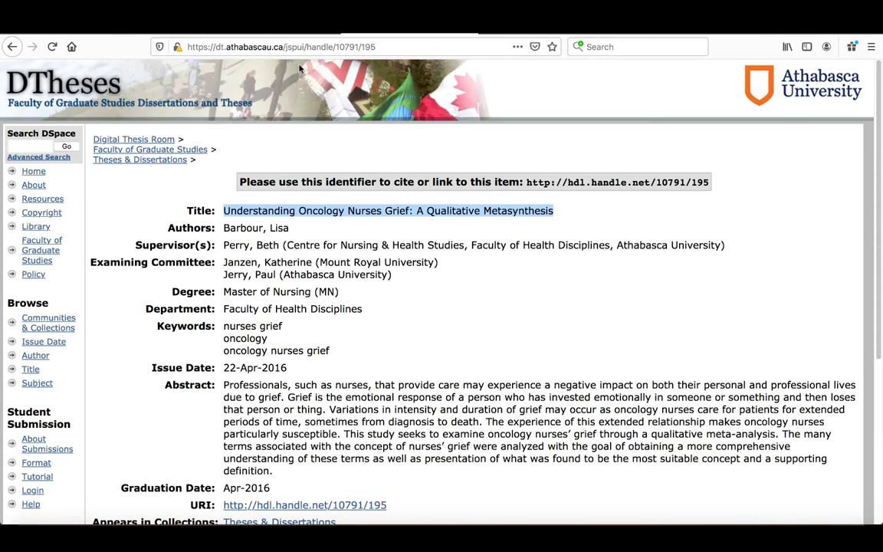
left_click(220, 33)
left_click(262, 172)
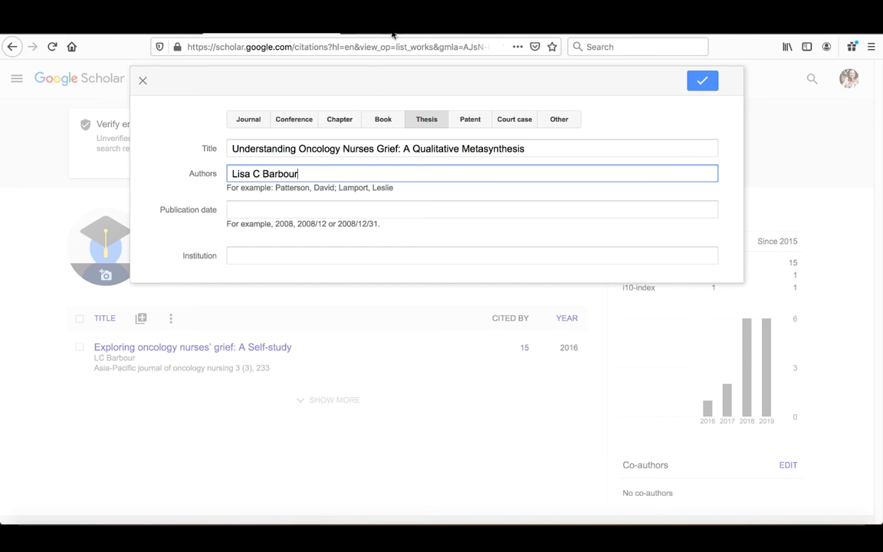
Start the 2016 publication date and copy Athabasca University from the thesis record page
left_click(352, 33)
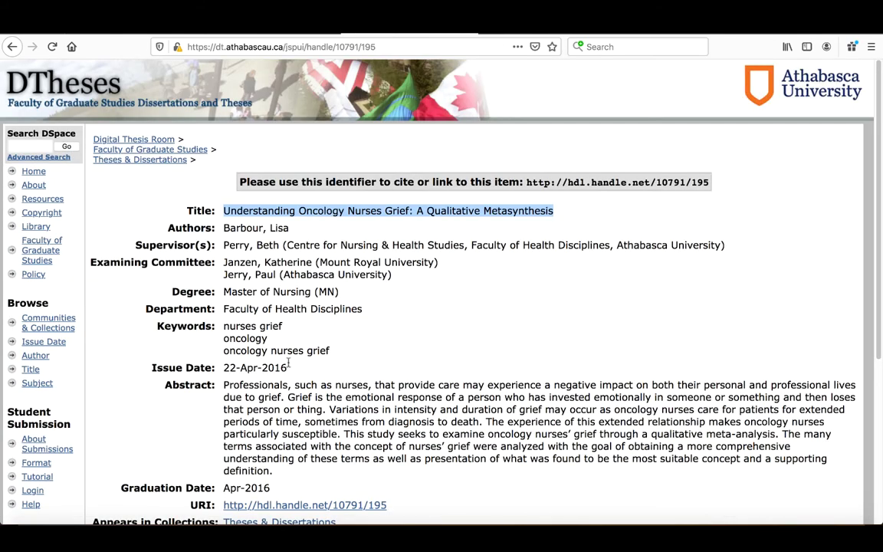
left_click(220, 33)
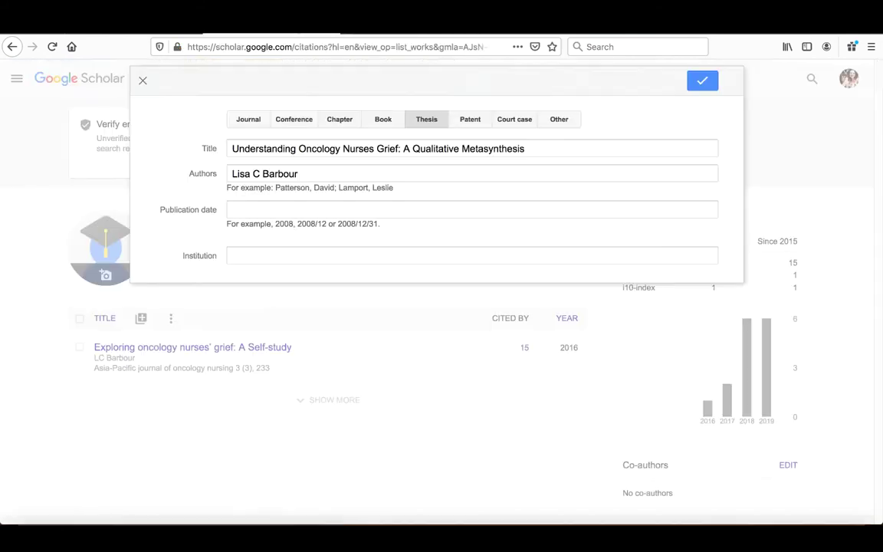
left_click(329, 207)
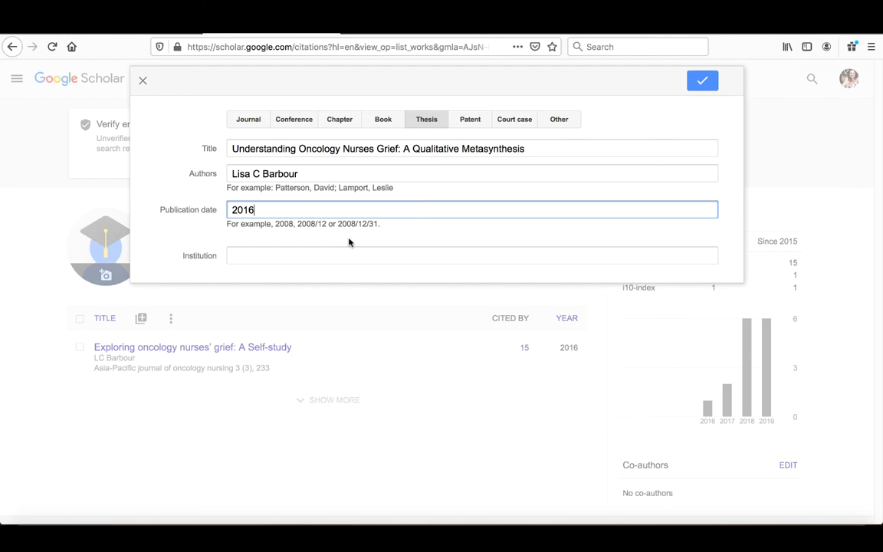
key("ctrl+Tab")
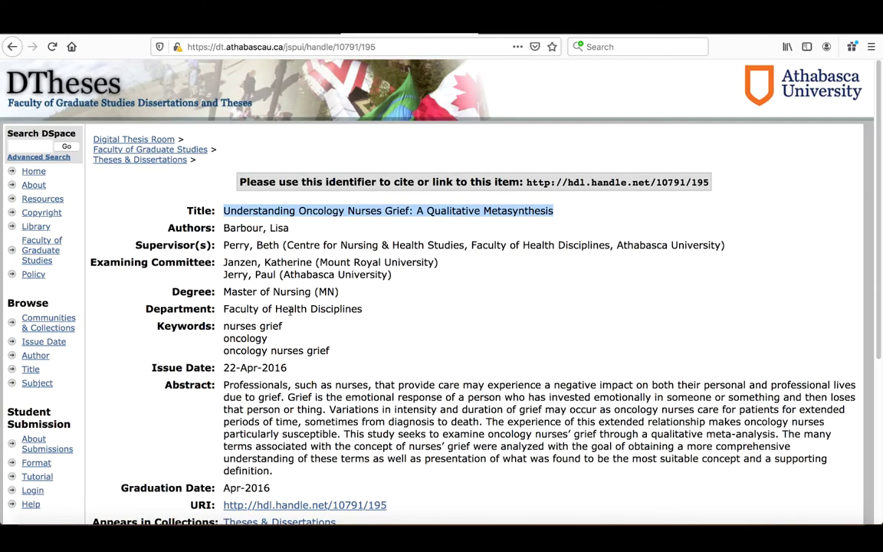
scroll(292, 350, "down", 5)
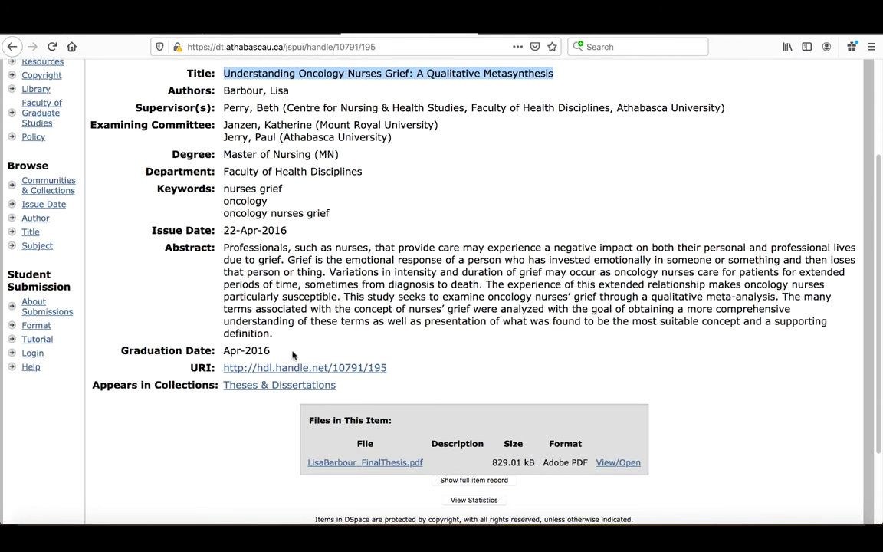
scroll(291, 353, "down", 2)
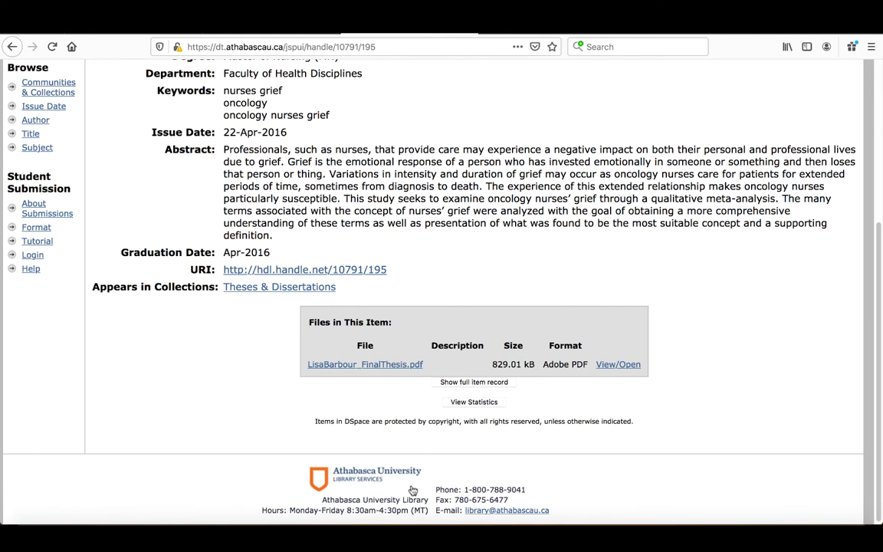
left_click_drag(322, 499, 398, 502)
key("ctrl+c")
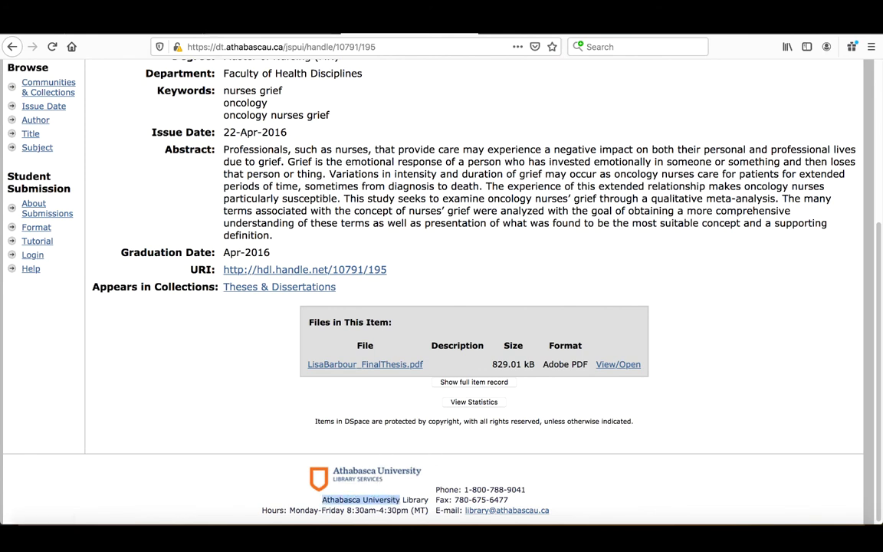
key("ctrl+Tab")
Paste Athabasca University as the institution and save the thesis as the second article
left_click(274, 256)
key("ctrl+v")
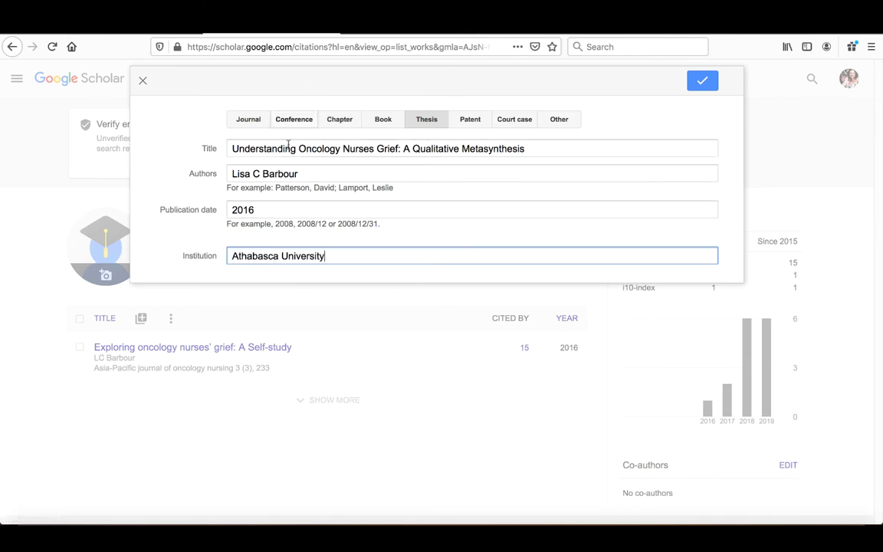
left_click(704, 81)
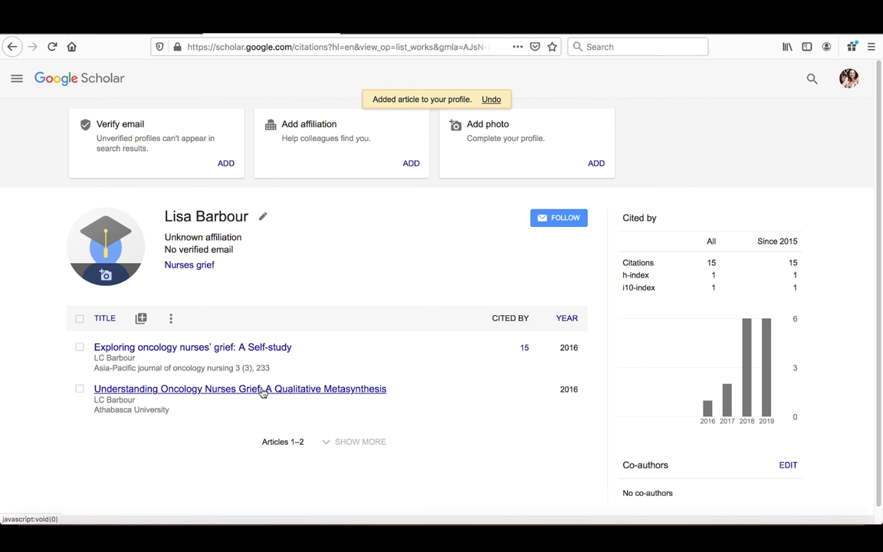
left_click(262, 389)
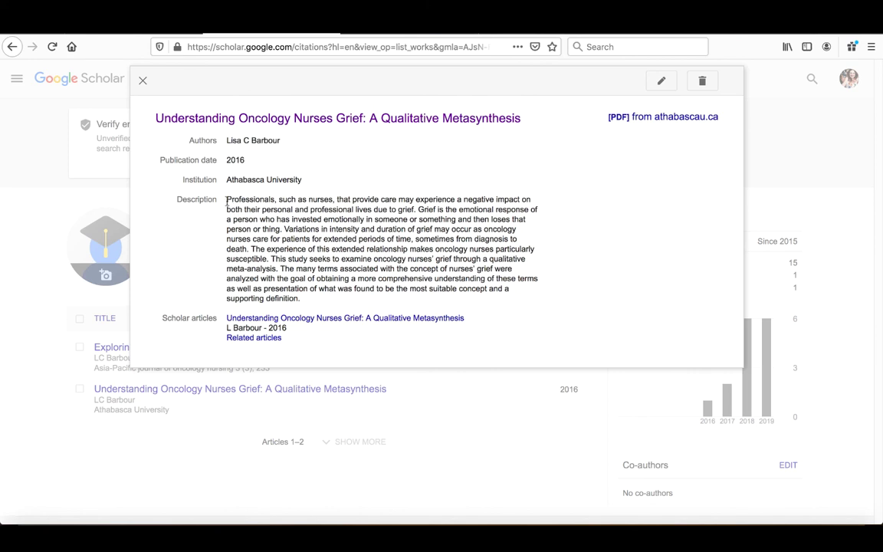
Review the thesis description in its details dialog, then close it
left_click_drag(227, 202, 313, 300)
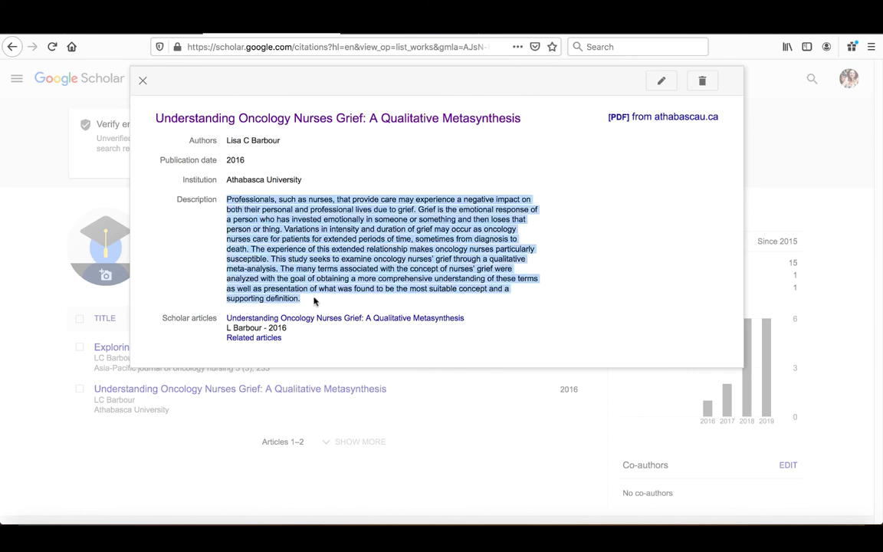
left_click(317, 274)
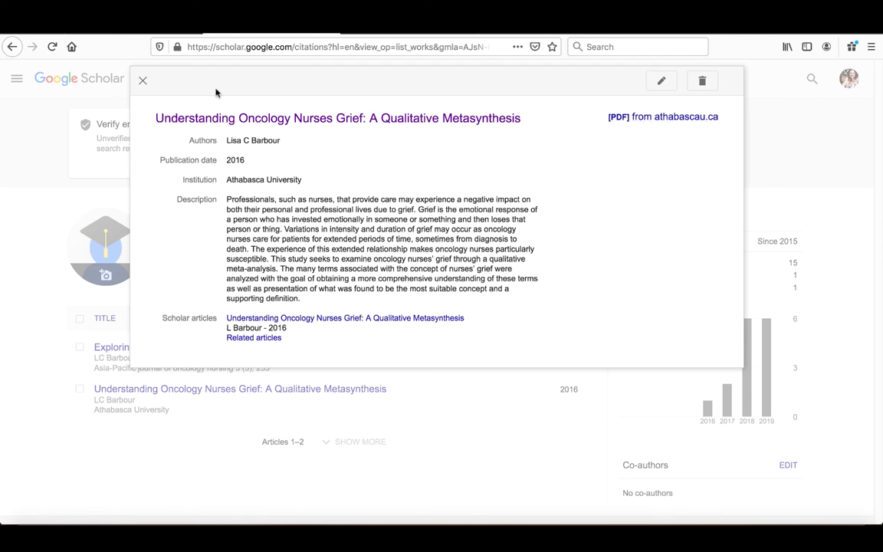
left_click(143, 80)
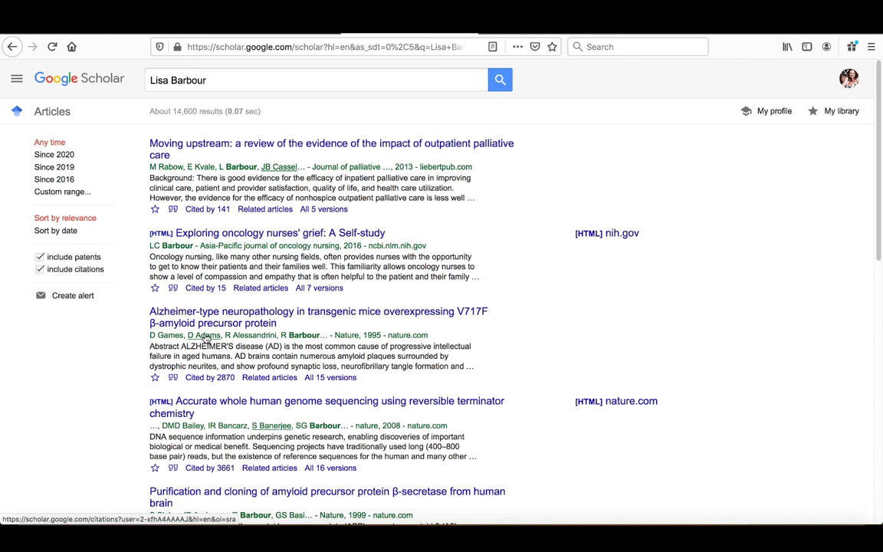
Check a co-author's profile for comparison, then open the owner's profile from the search results
left_click(205, 336)
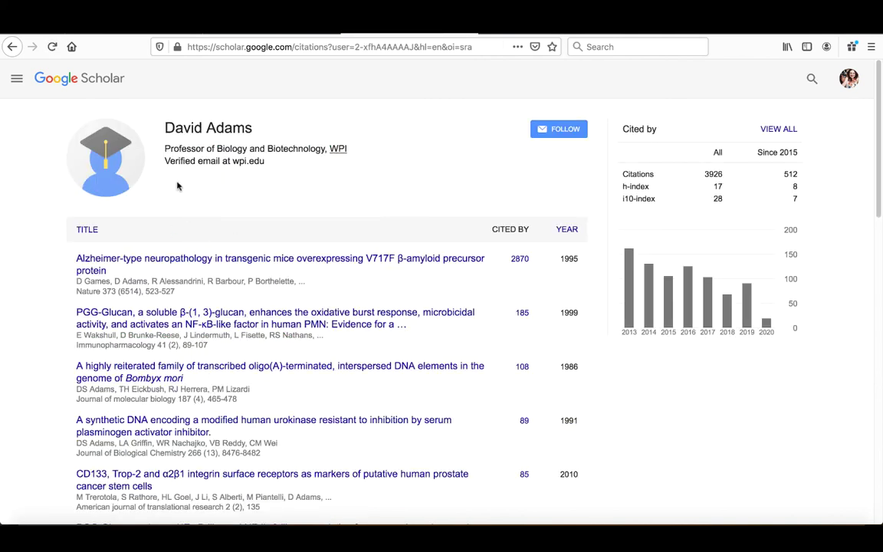
left_click_drag(165, 161, 273, 169)
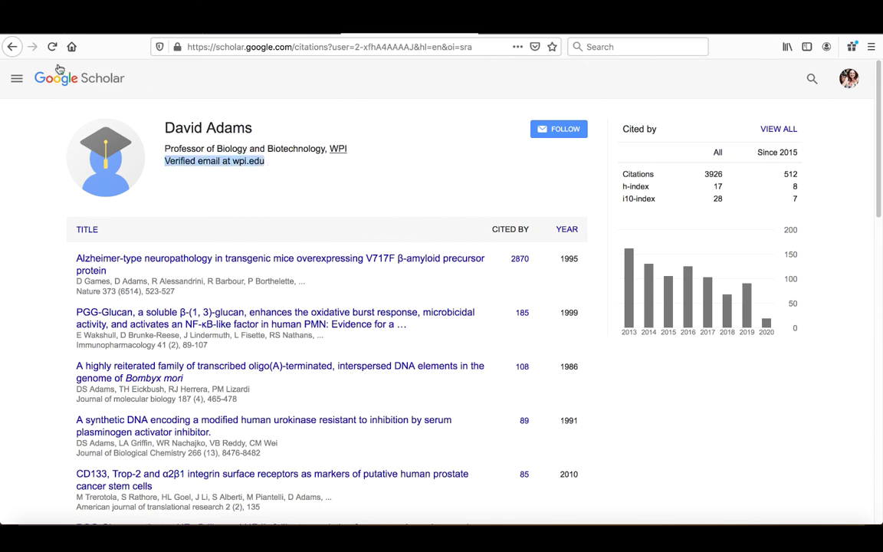
left_click(12, 47)
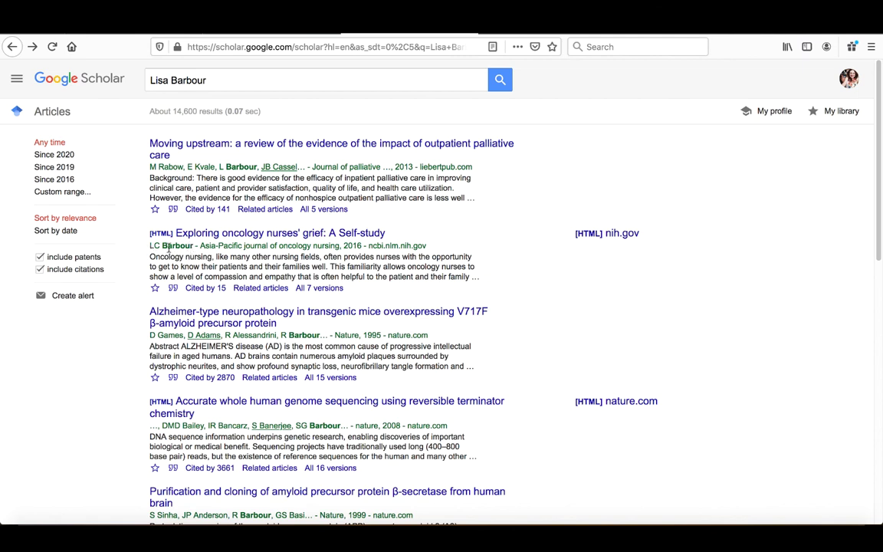
left_click(170, 245)
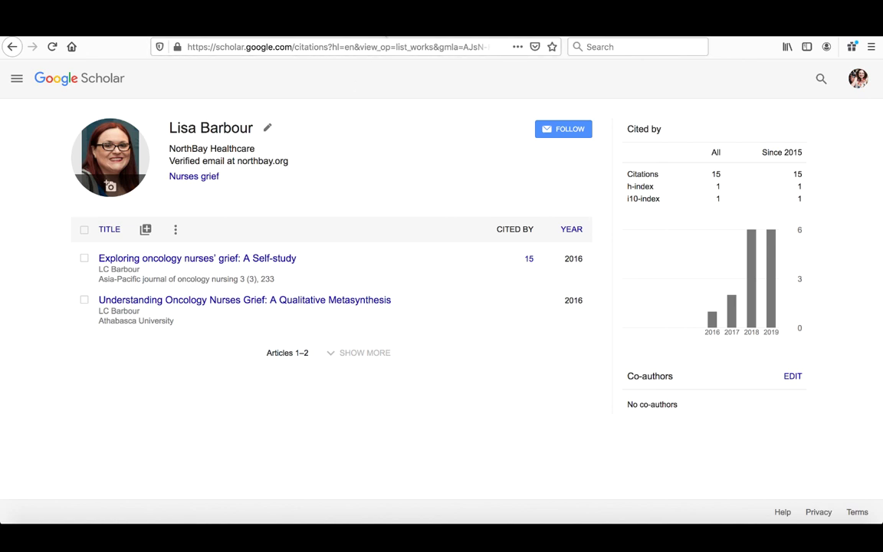
key("alt+Left")
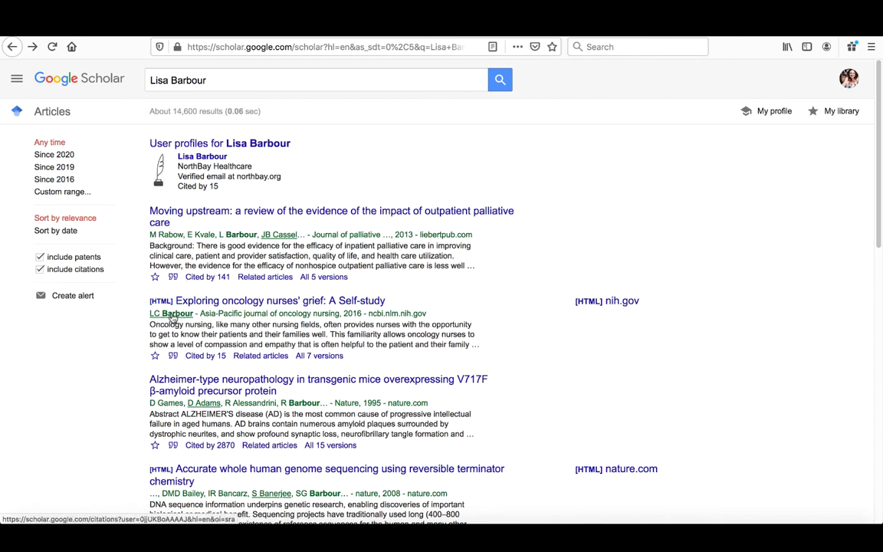
left_click(171, 316)
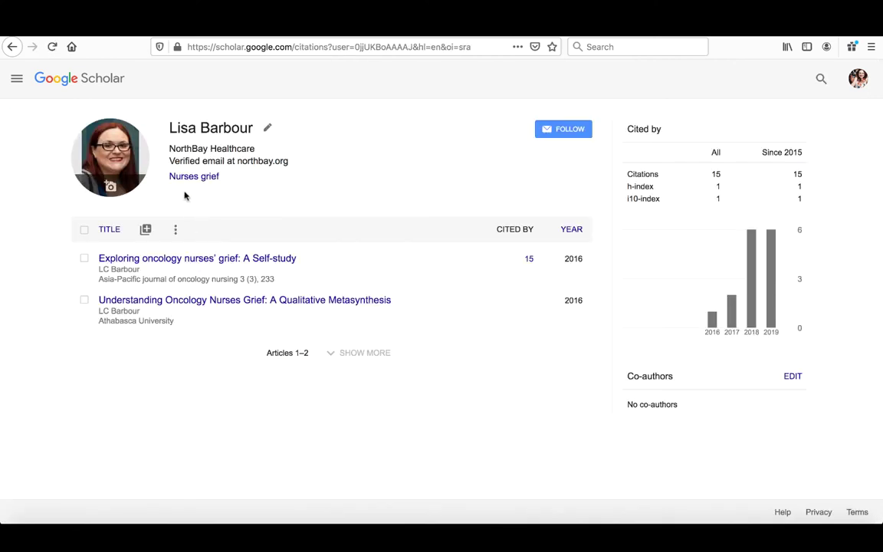